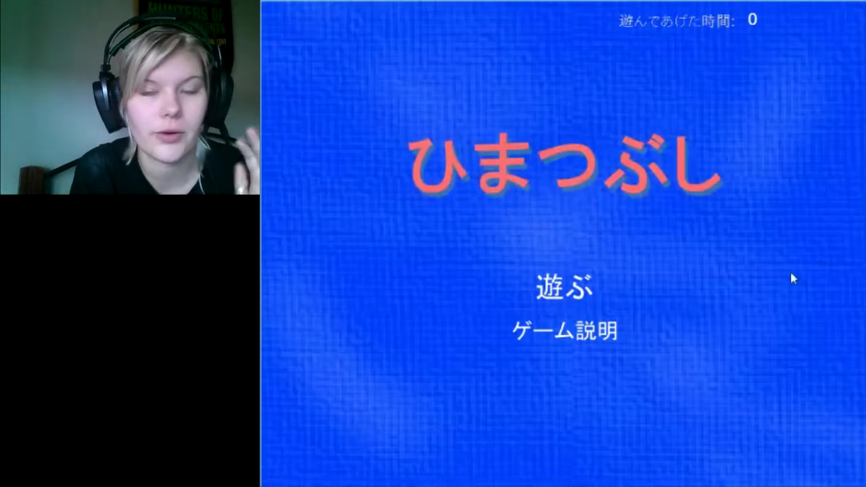
Start the game, evade the pajama character until caught at 630, then begin another round.
click(574, 294)
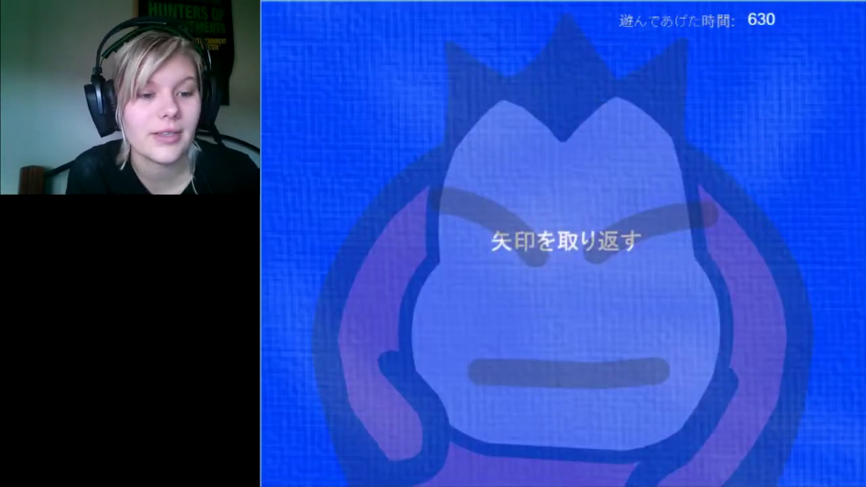
click(589, 235)
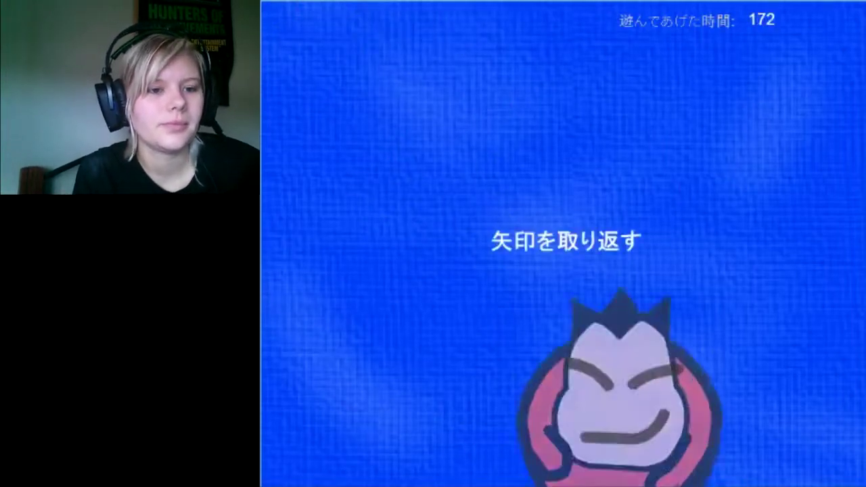
Restart after the round ending at 172, then restart again after losing at 39.
click(542, 255)
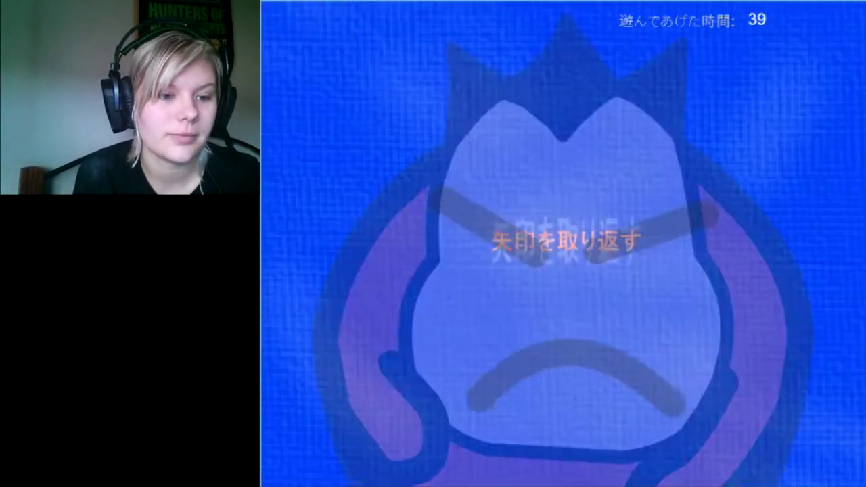
click(567, 243)
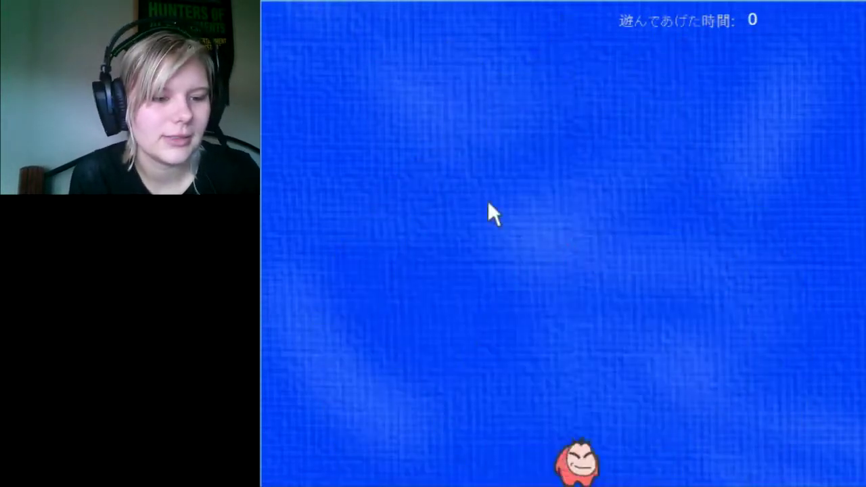